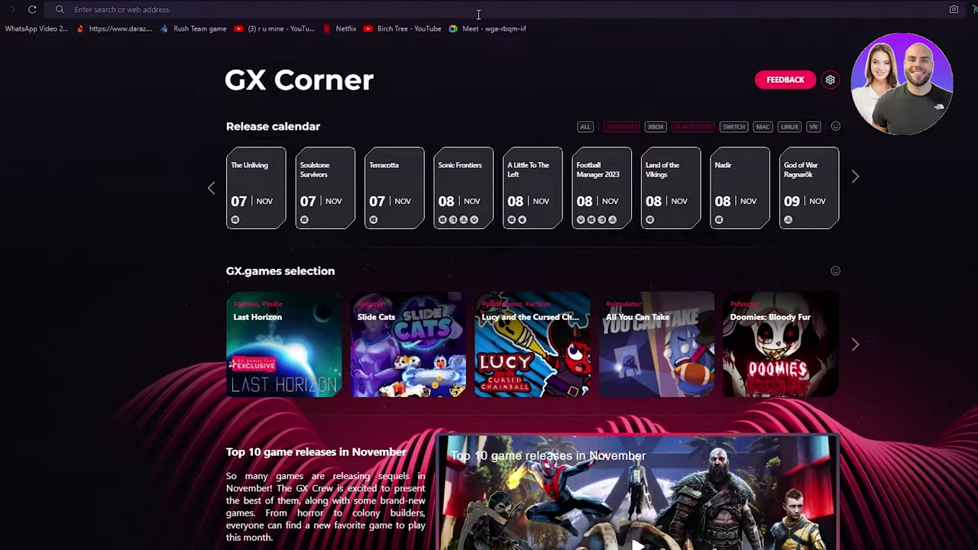
- Go to canva.com in Opera GX by entering 'canva' in the address bar
click(477, 14)
text(canva)
key(Return)
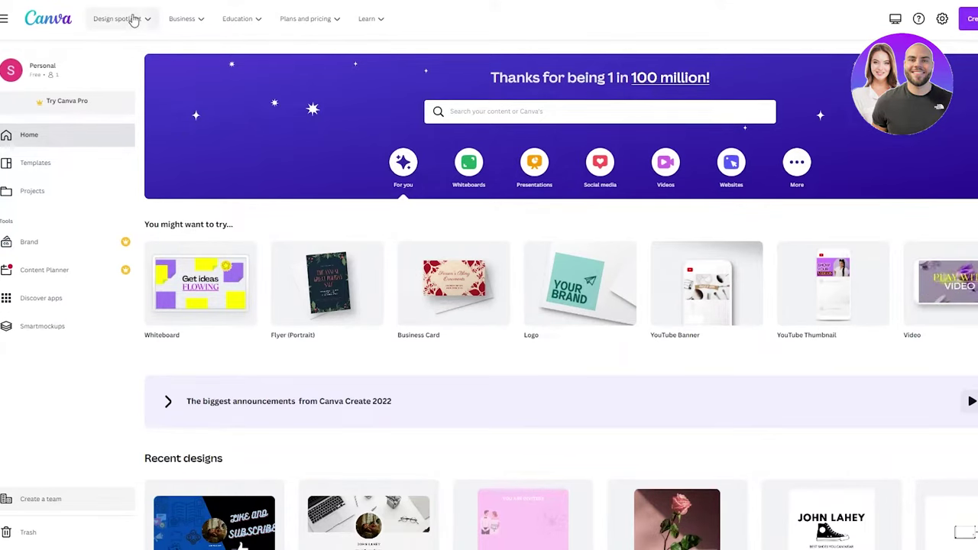
mouse_move(134, 19)
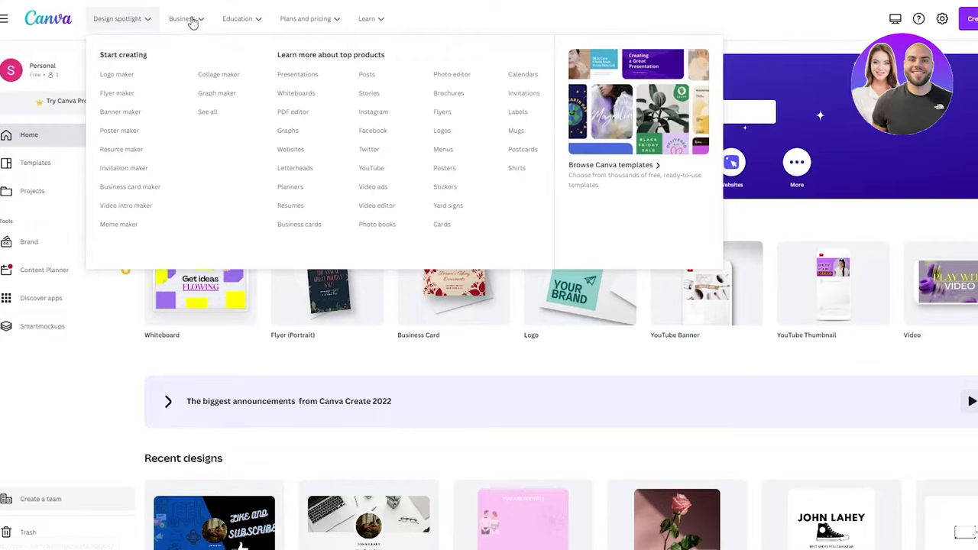
mouse_move(192, 18)
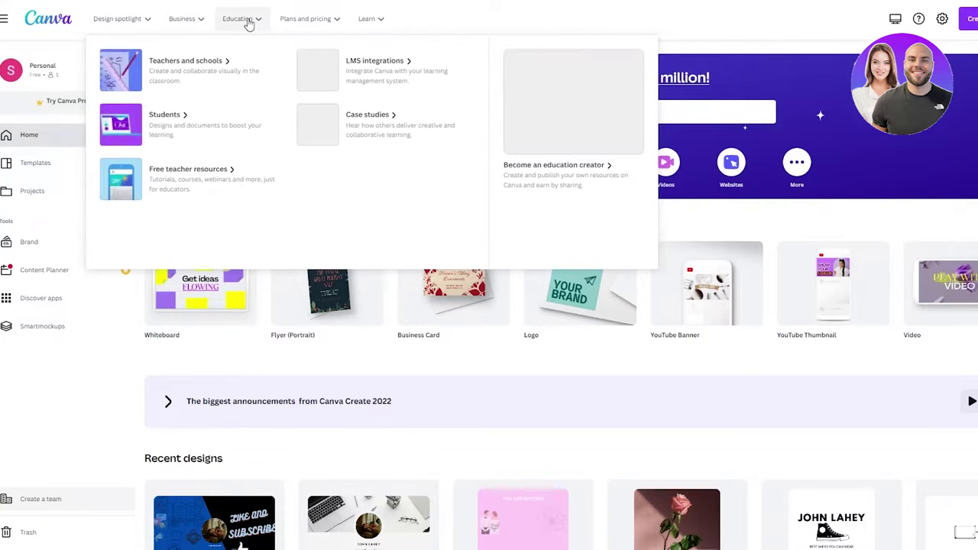
mouse_move(331, 48)
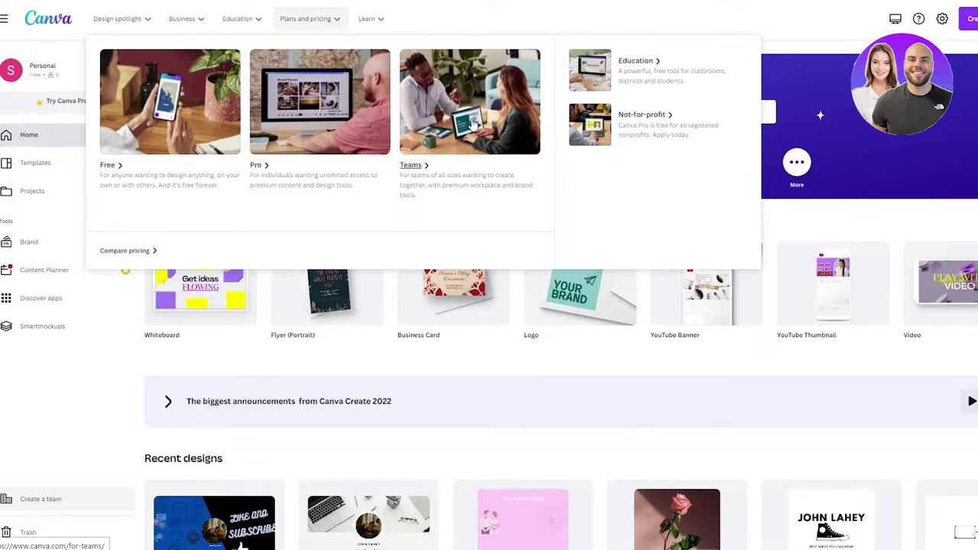
mouse_move(371, 21)
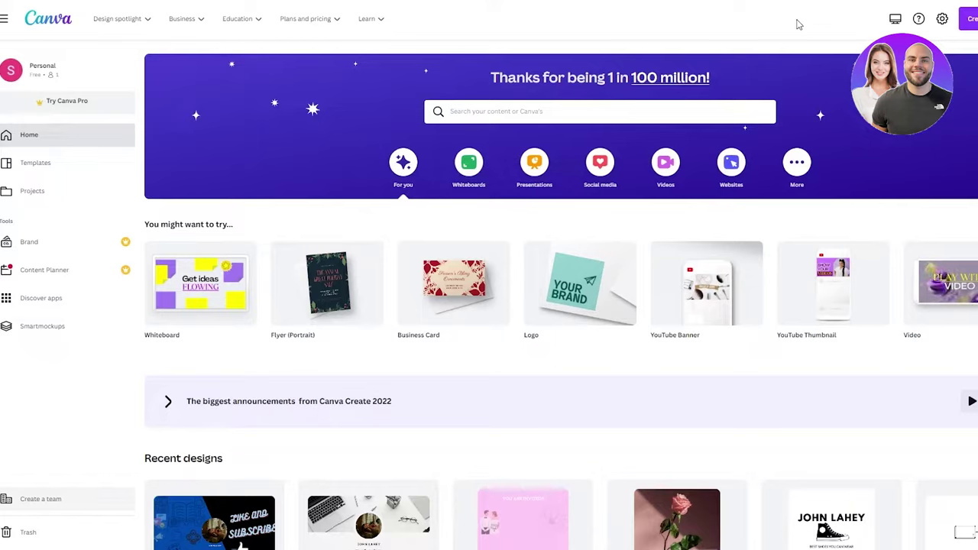
- Search the Canva home page for 'qr code' and close the suggestions dropdown
click(622, 107)
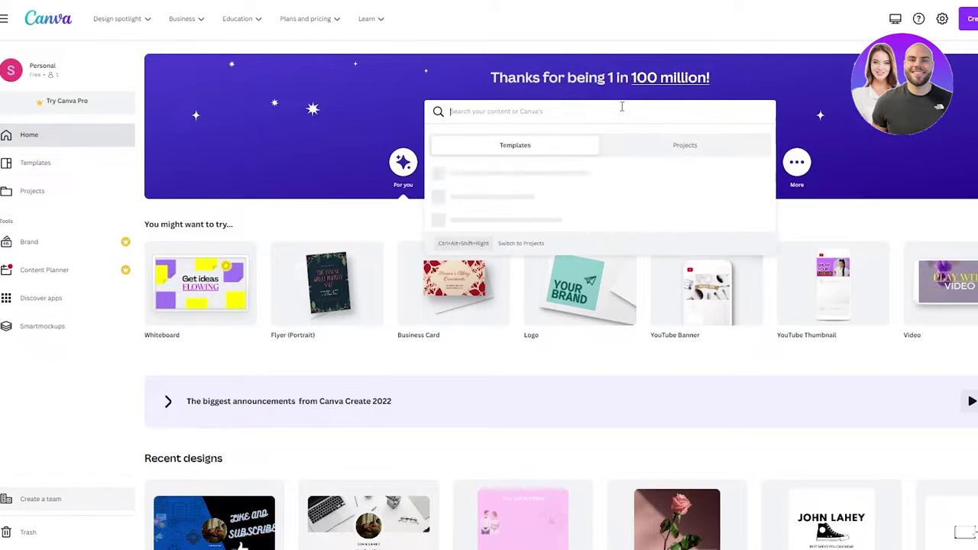
click(665, 56)
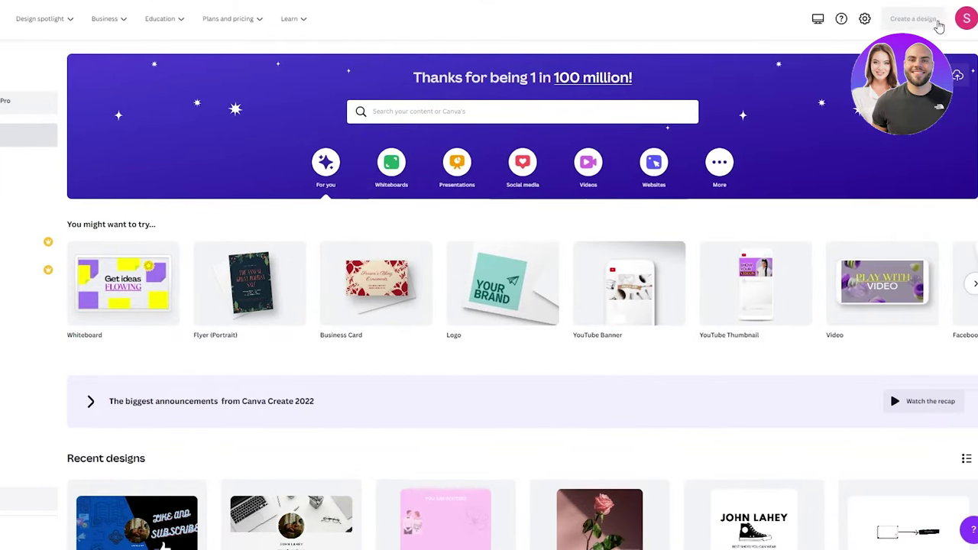
click(912, 18)
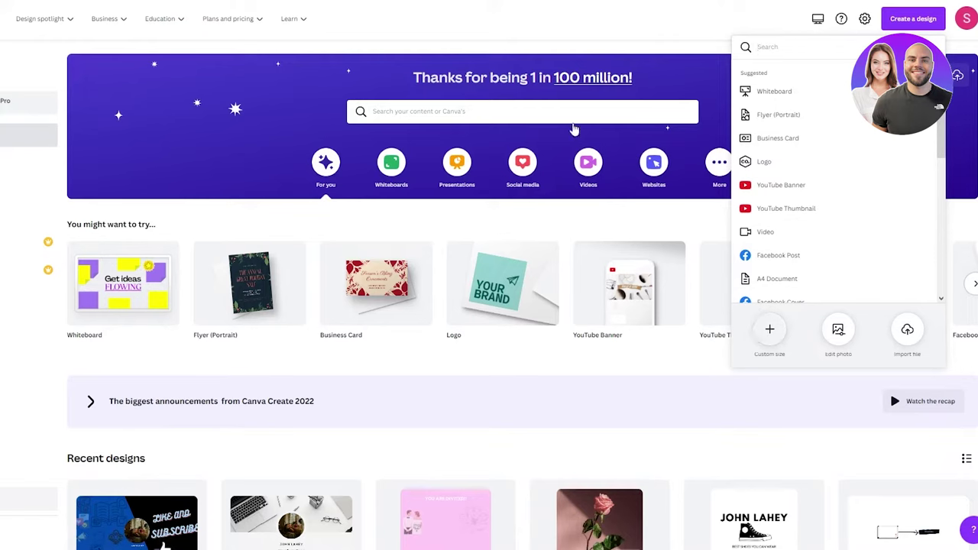
click(534, 110)
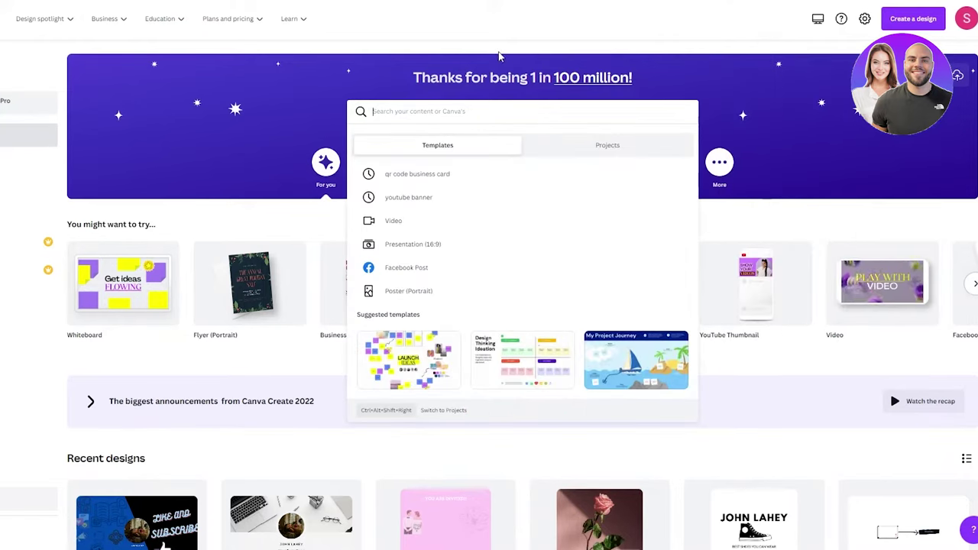
text(qr code)
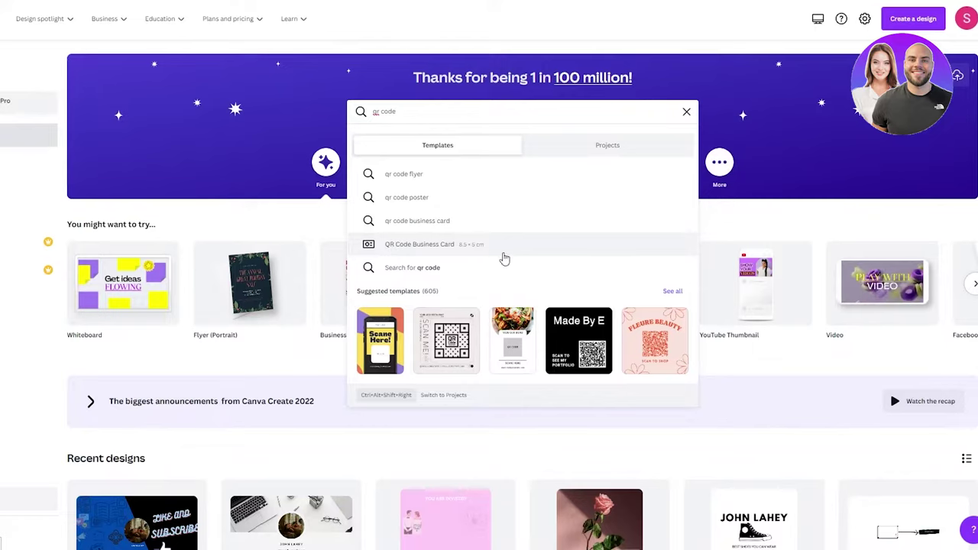
click(556, 55)
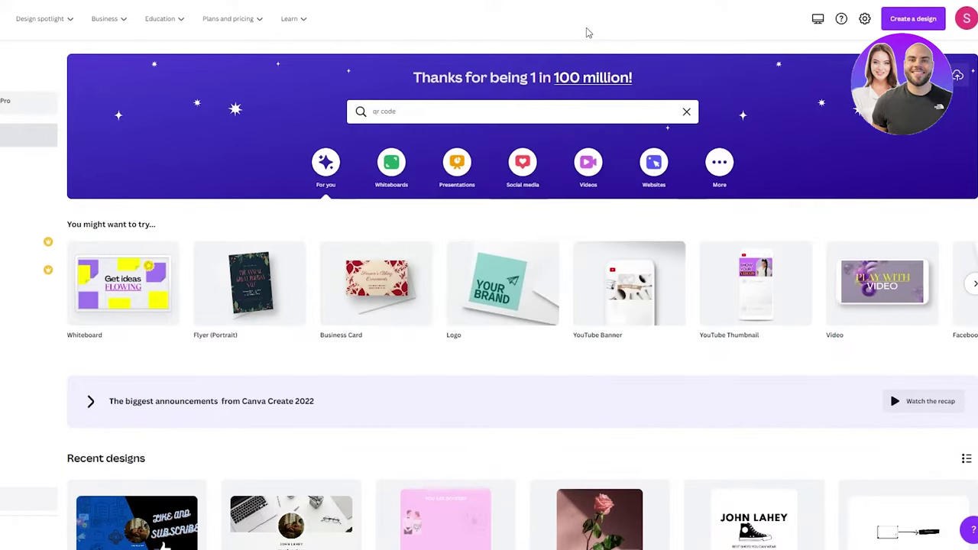
- Create a custom-size design of width 500 px and height 500 px
click(904, 17)
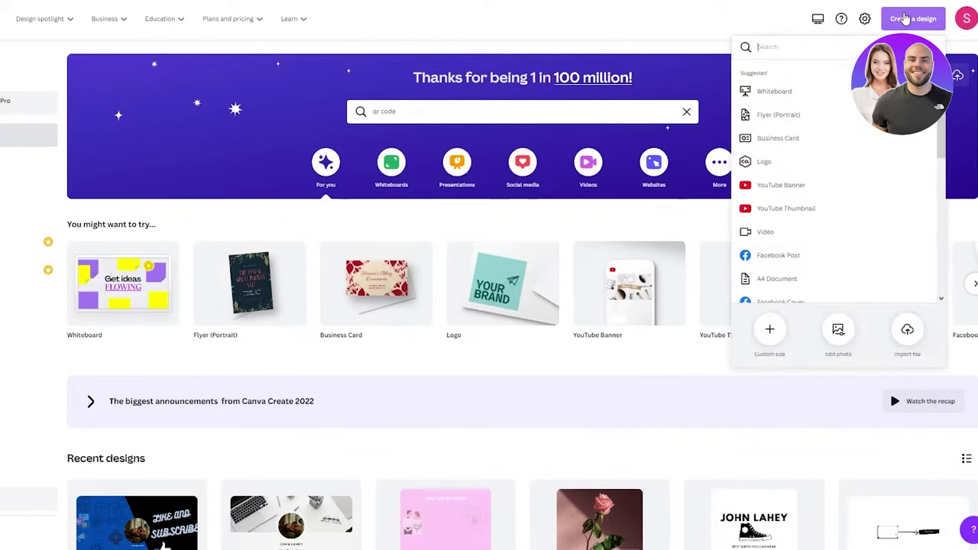
click(768, 332)
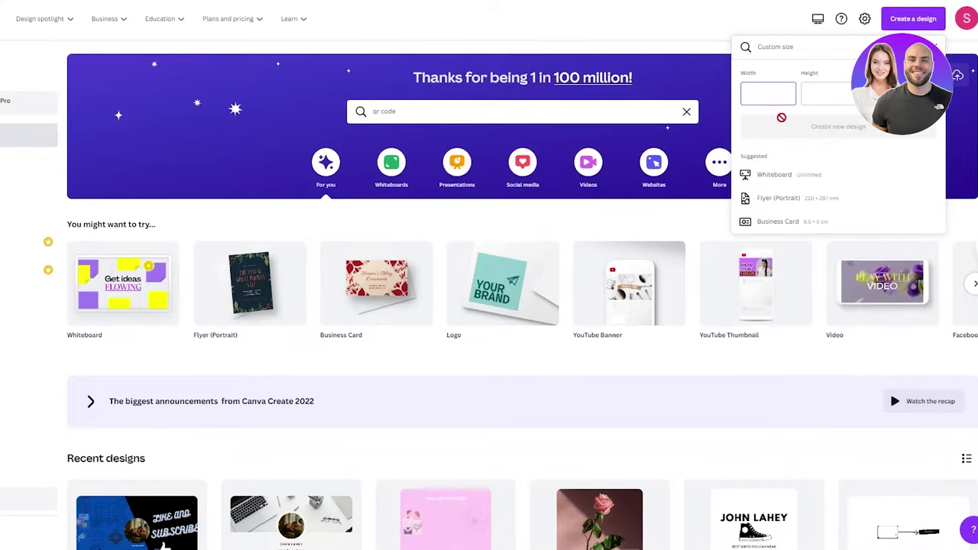
text(500)
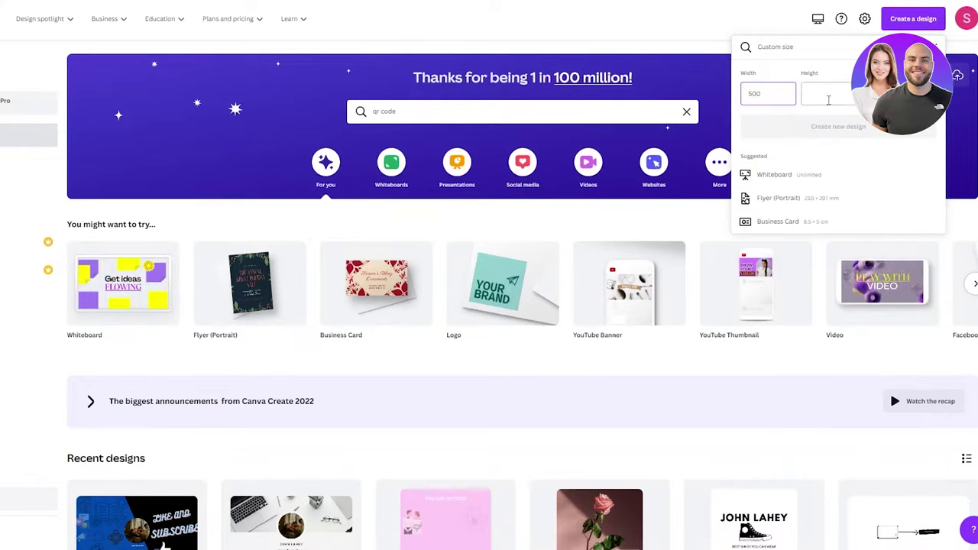
click(828, 95)
text(500)
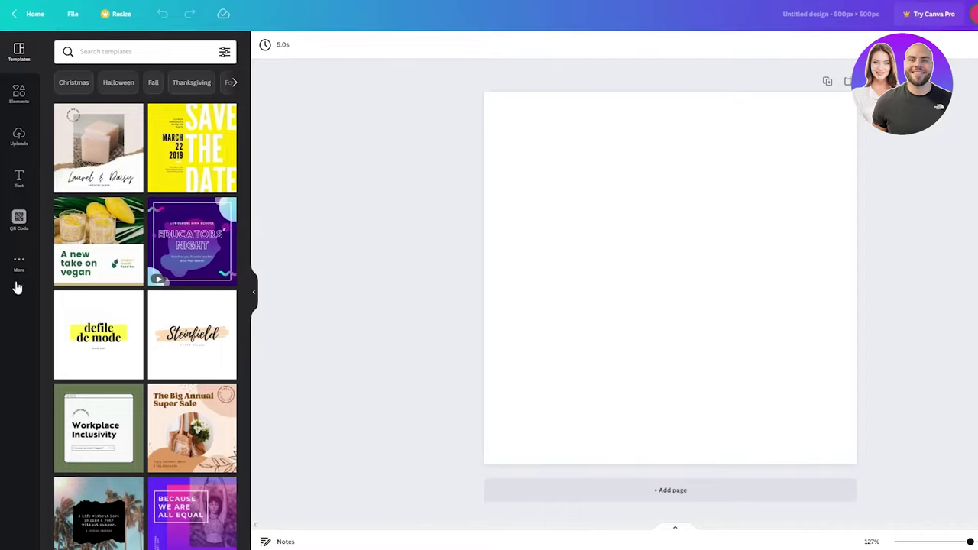
- Open the QR Code app from the More apps panel and toggle its Customize options
click(20, 279)
click(19, 220)
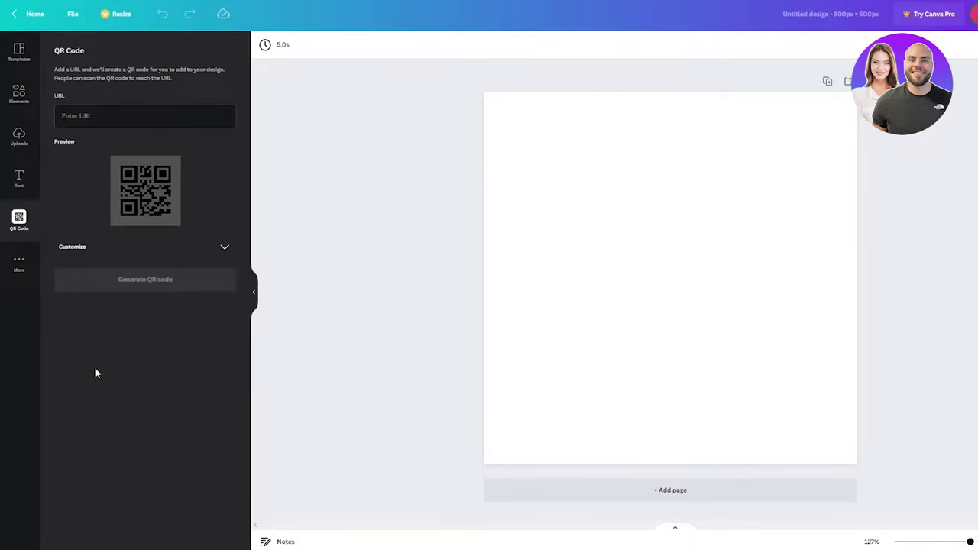
click(22, 273)
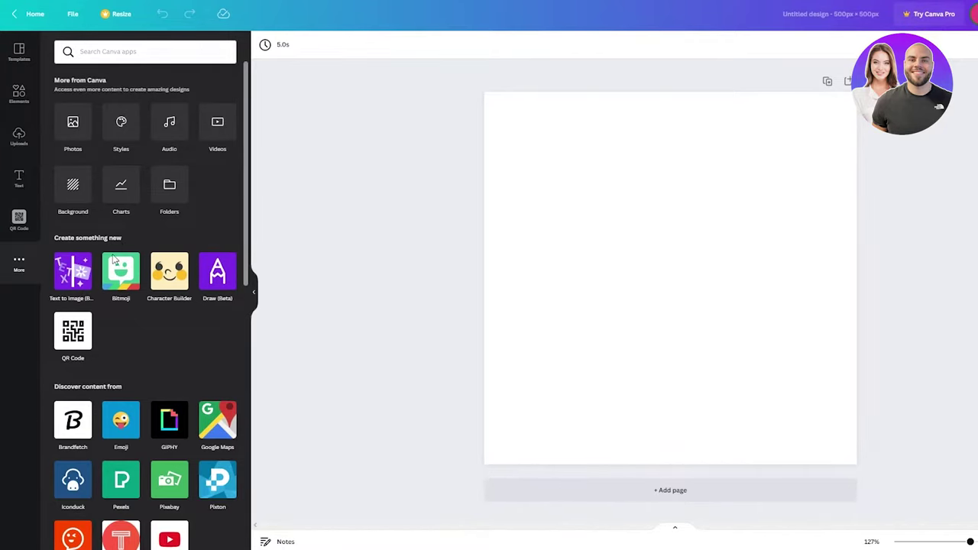
mouse_move(79, 329)
mouse_move(128, 292)
mouse_move(74, 296)
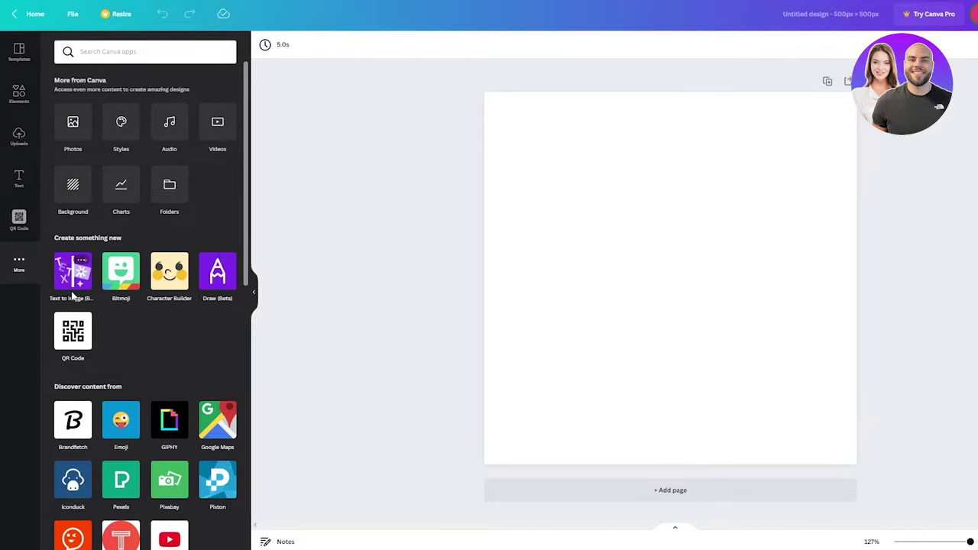
click(77, 352)
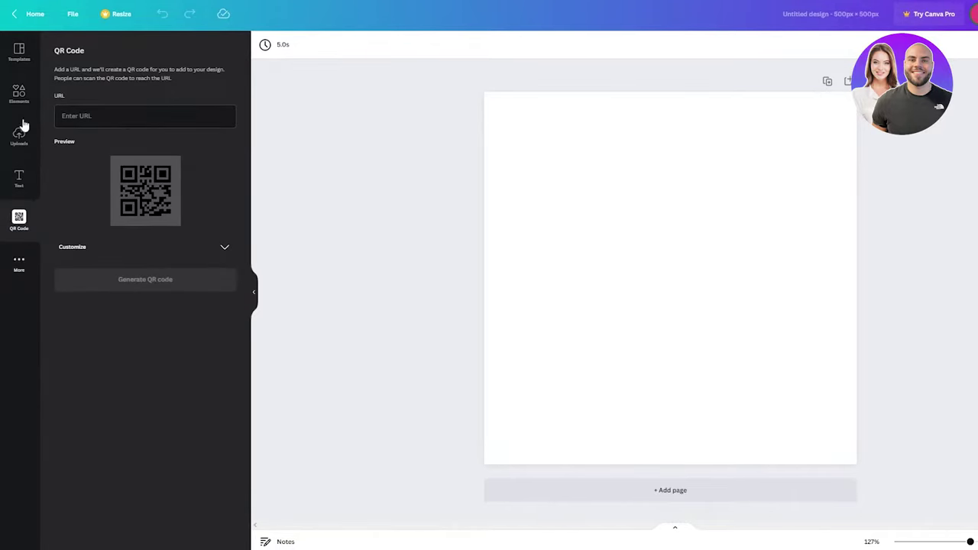
click(202, 254)
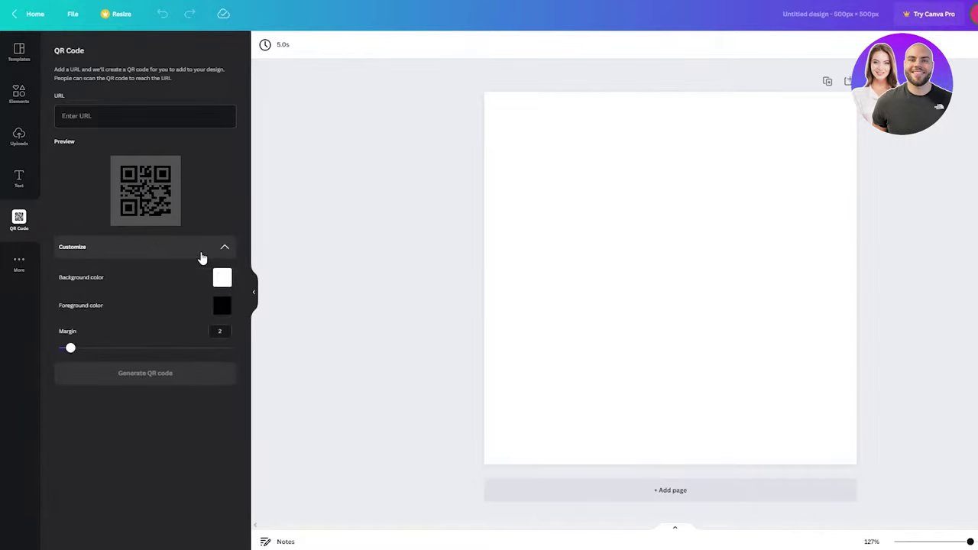
click(202, 258)
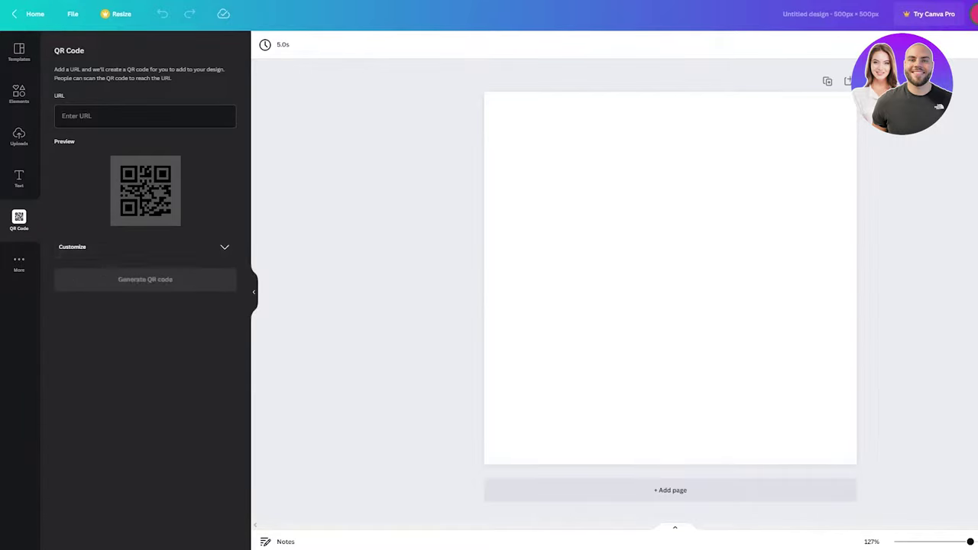
- Paste the Japanese gameshows YouTube video link into the QR Code URL field, then expand Customize
click(113, 115)
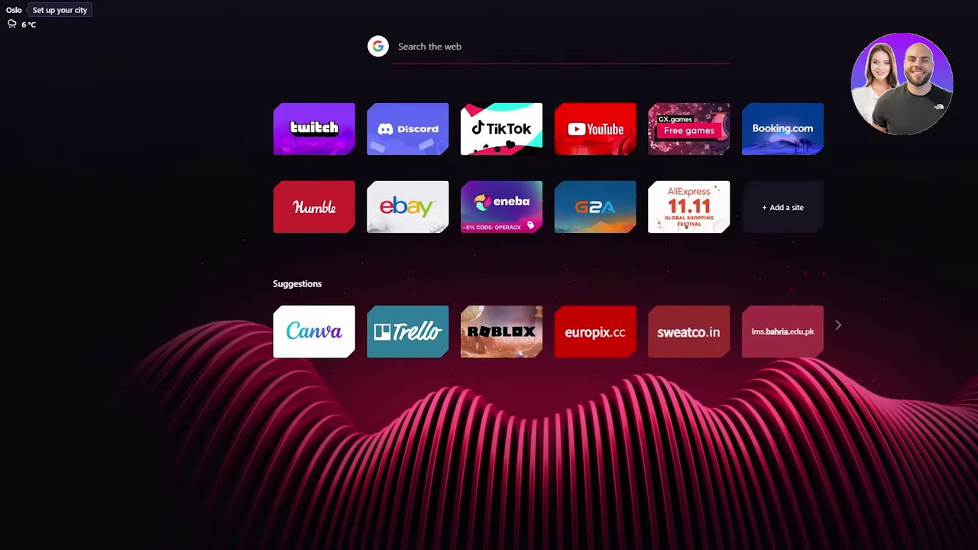
text(yout)
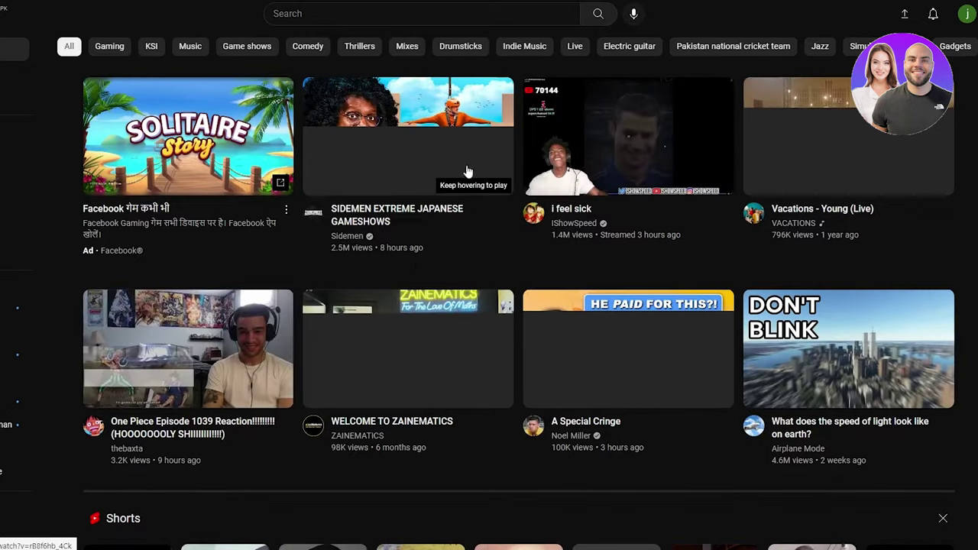
click(416, 162)
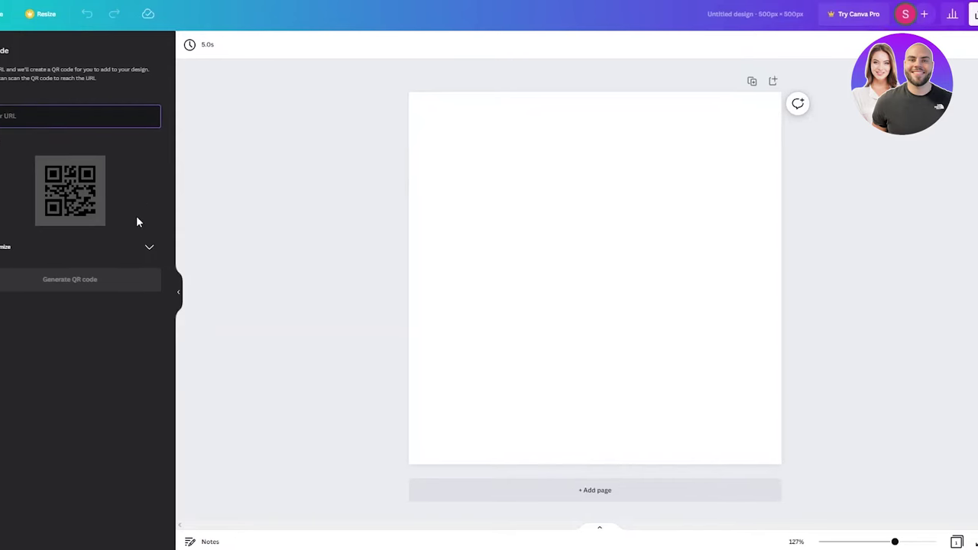
text(https://www.youtube.com/watch?v=r98f6hb_4Ck)
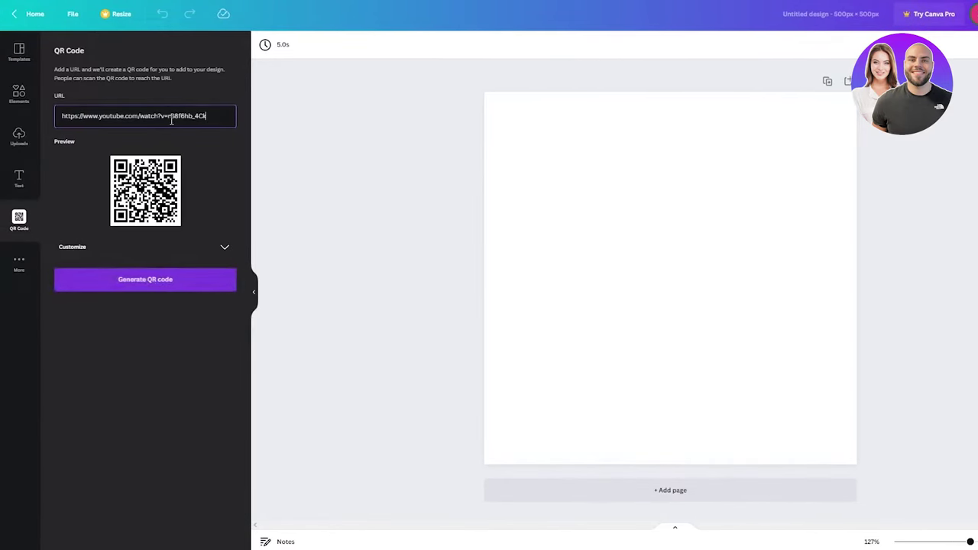
click(219, 251)
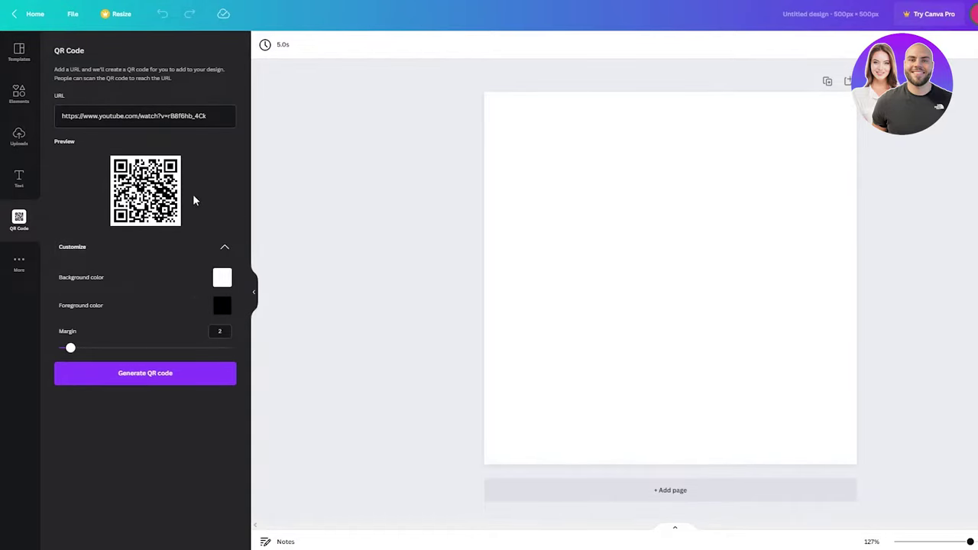
click(221, 278)
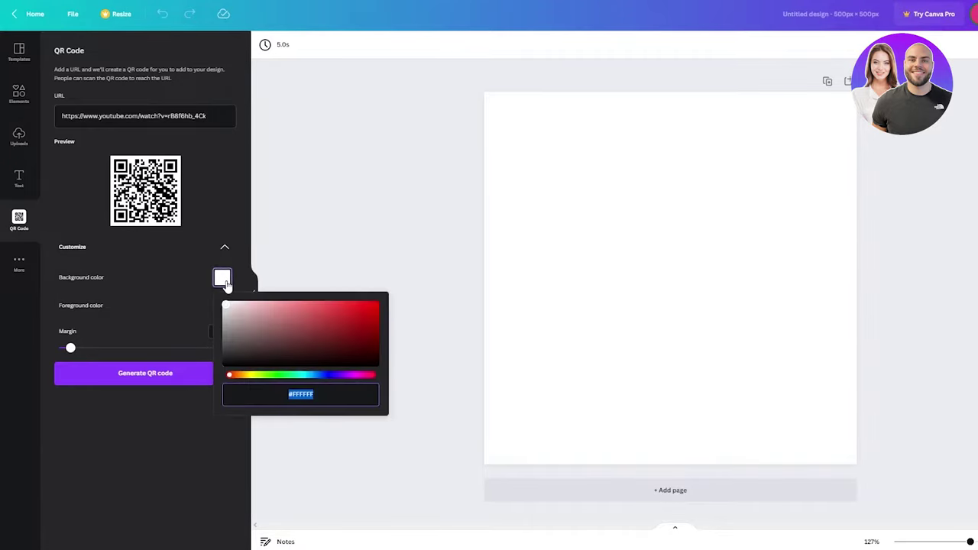
click(344, 333)
drag(344, 334, 169, 260)
click(236, 223)
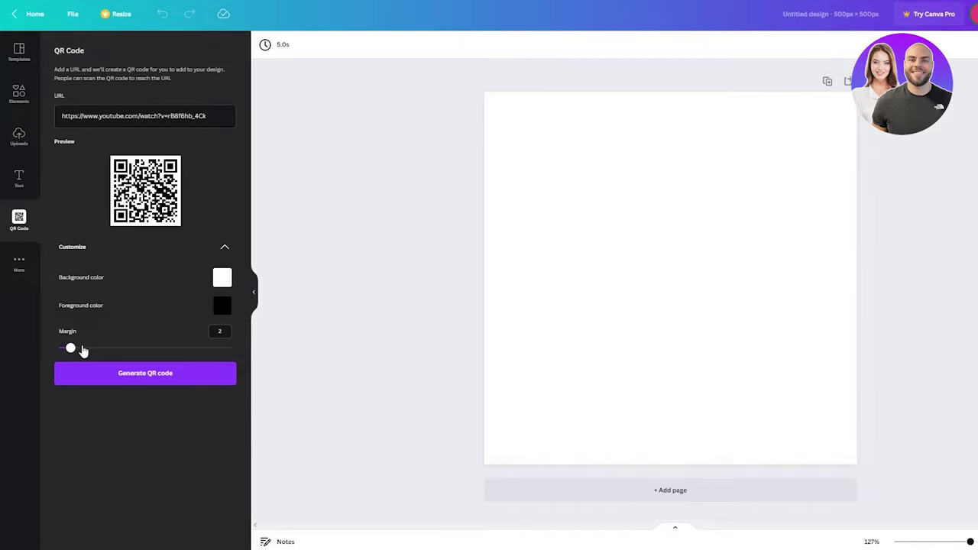
mouse_move(70, 349)
mouse_down()
mouse_move(128, 352)
mouse_move(5, 349)
mouse_move(69, 359)
mouse_up()
- Generate the QR code and enlarge it to about 485×485 to fill the page
click(135, 382)
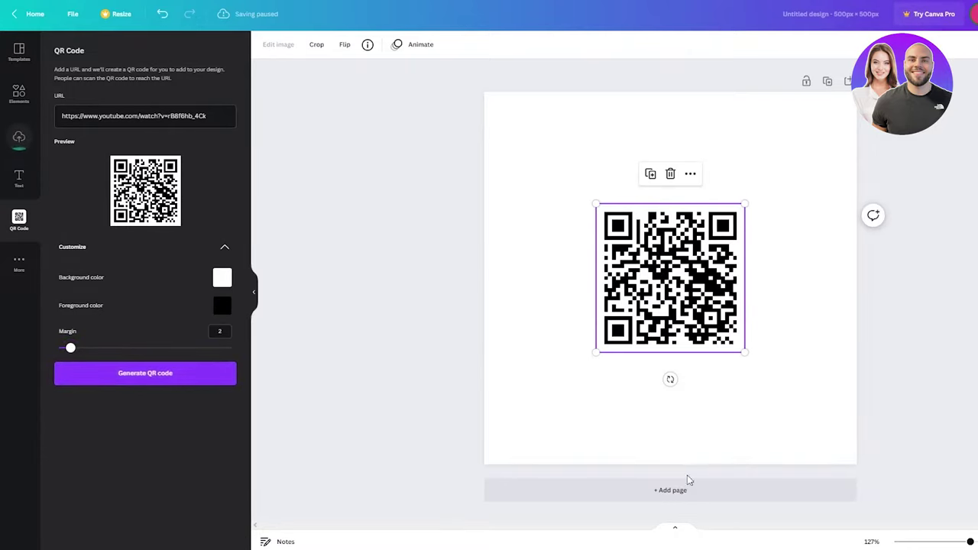
drag(595, 202, 484, 91)
drag(744, 352, 831, 495)
click(972, 373)
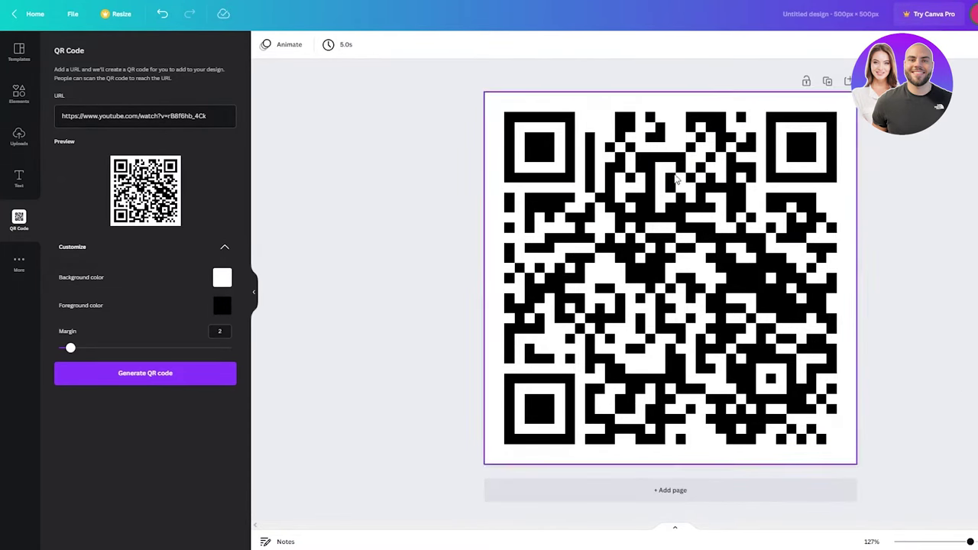
- Download the QR design from Share as a PNG, Untitled design (1).png
click(977, 16)
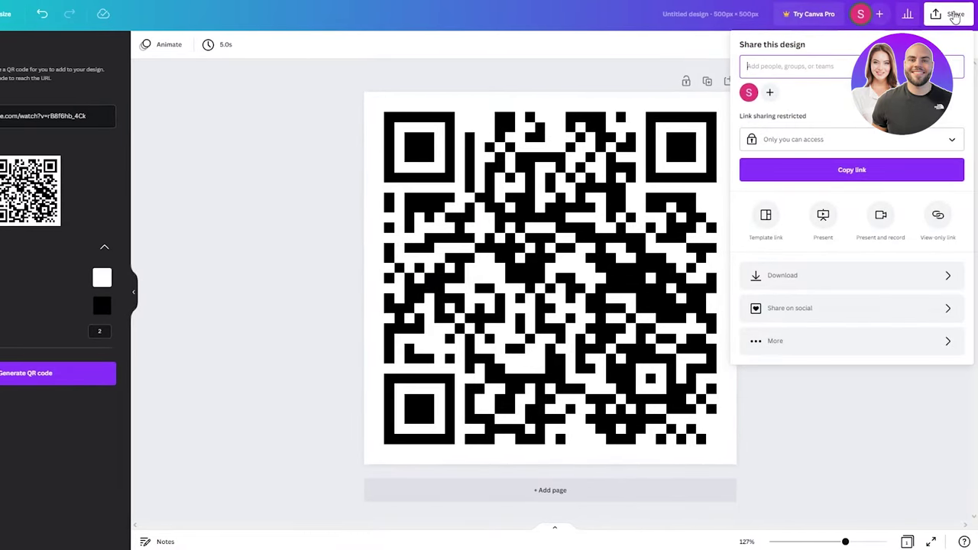
click(839, 278)
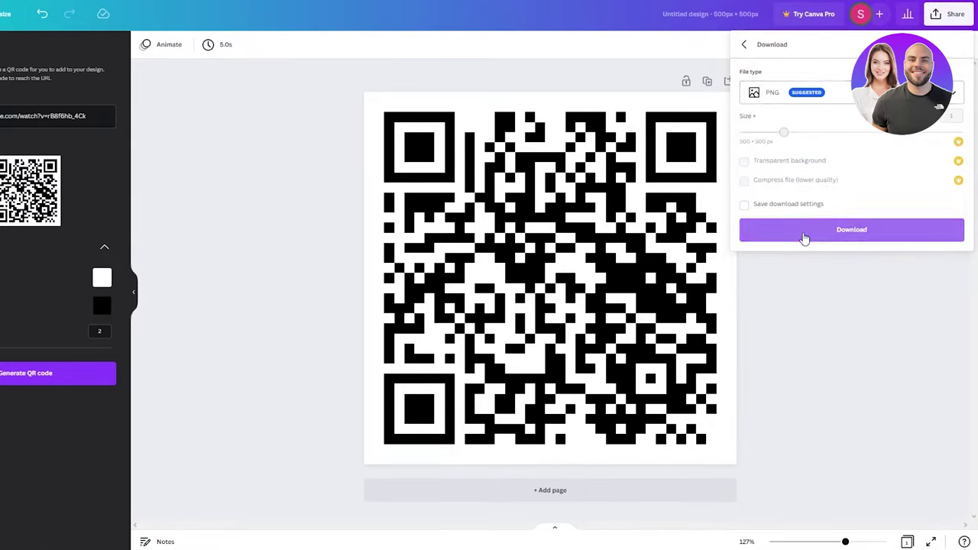
click(805, 237)
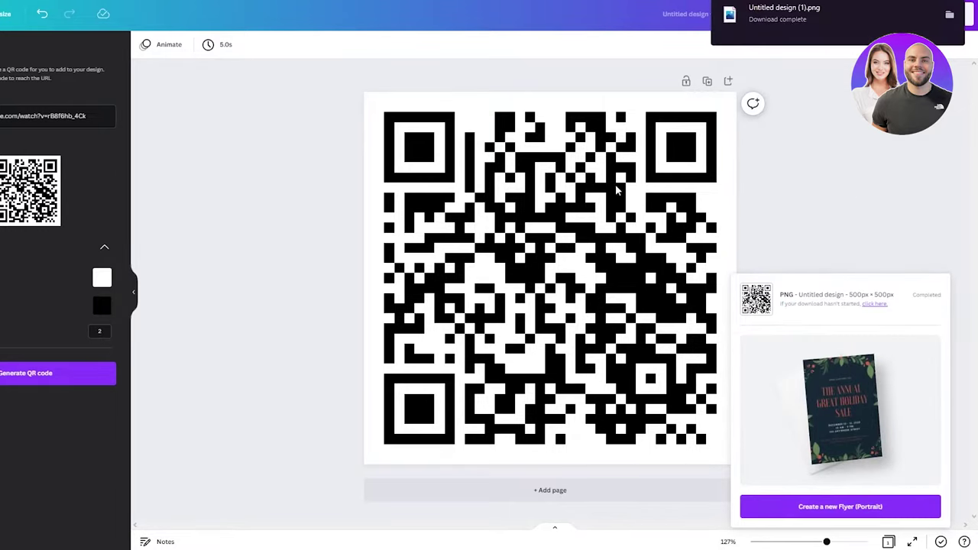
click(791, 226)
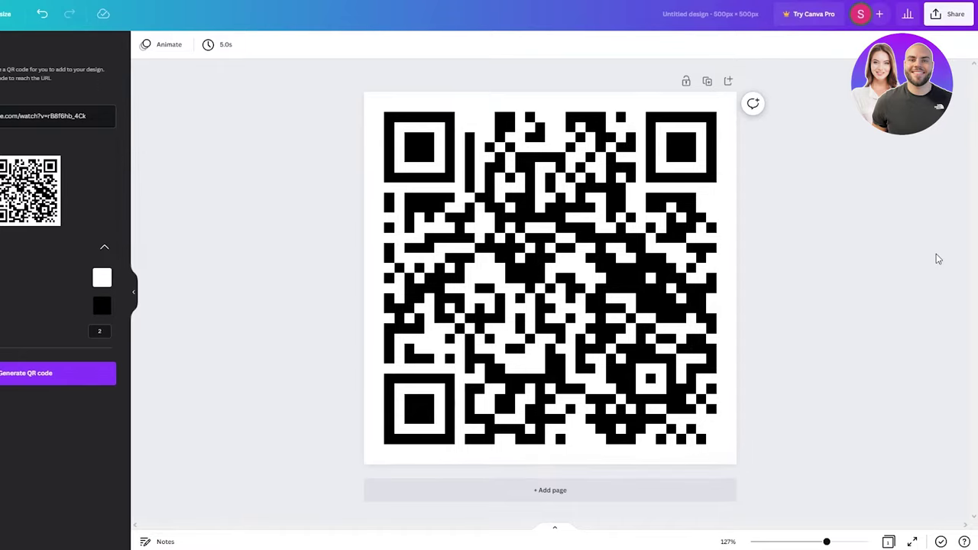
scroll(853, 283, up, 5)
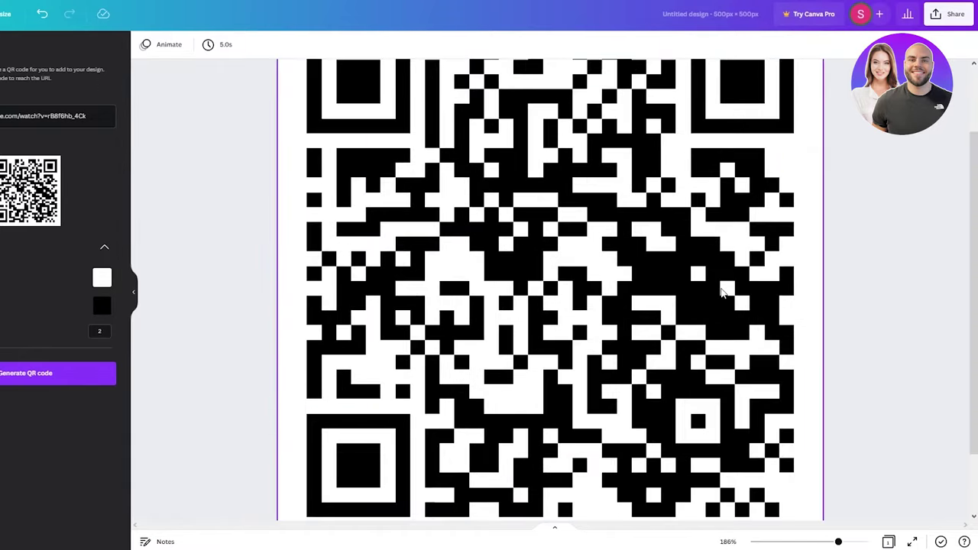
scroll(880, 238, down, 3)
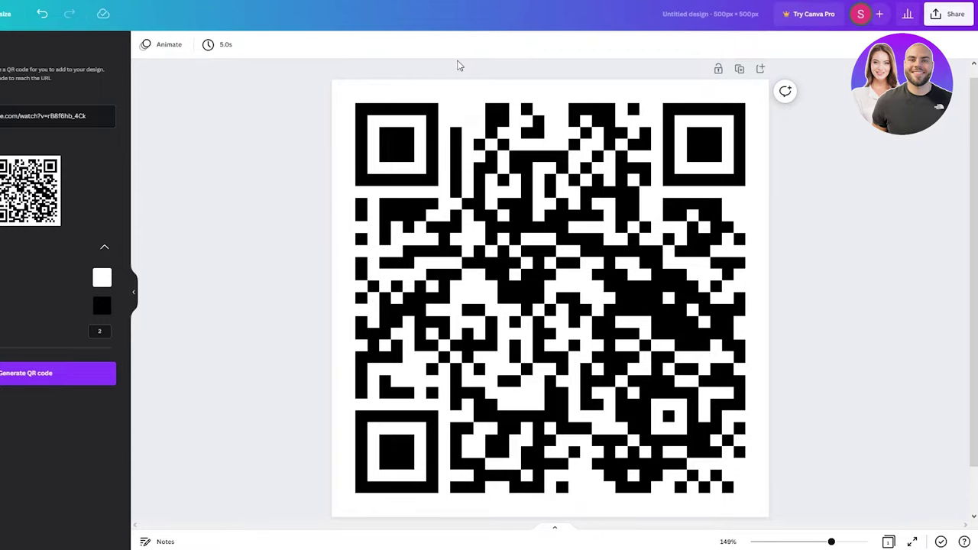
scroll(840, 109, down, 3)
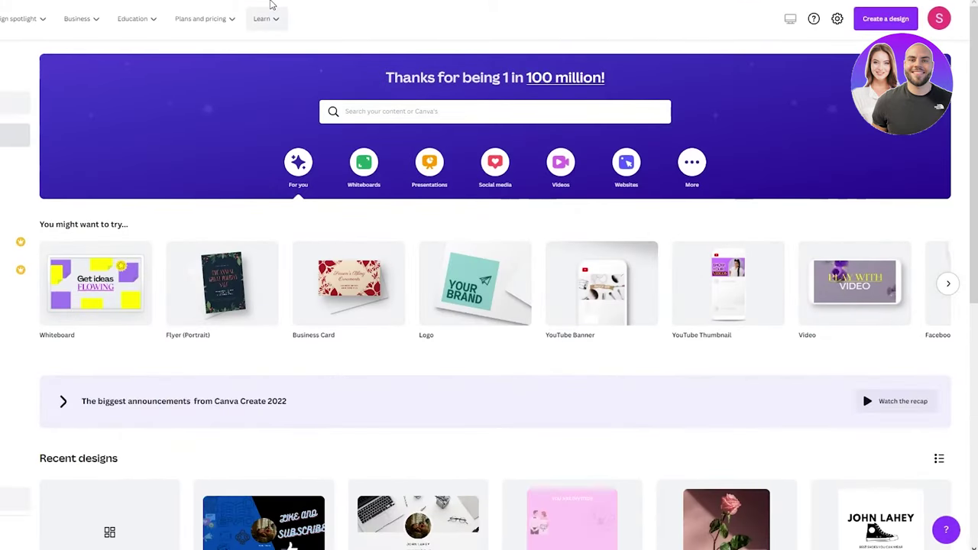
- Find the Ivory Beige Minimalist Typography Logo shoe design in Recent designs and open its options
scroll(282, 273, down, 5)
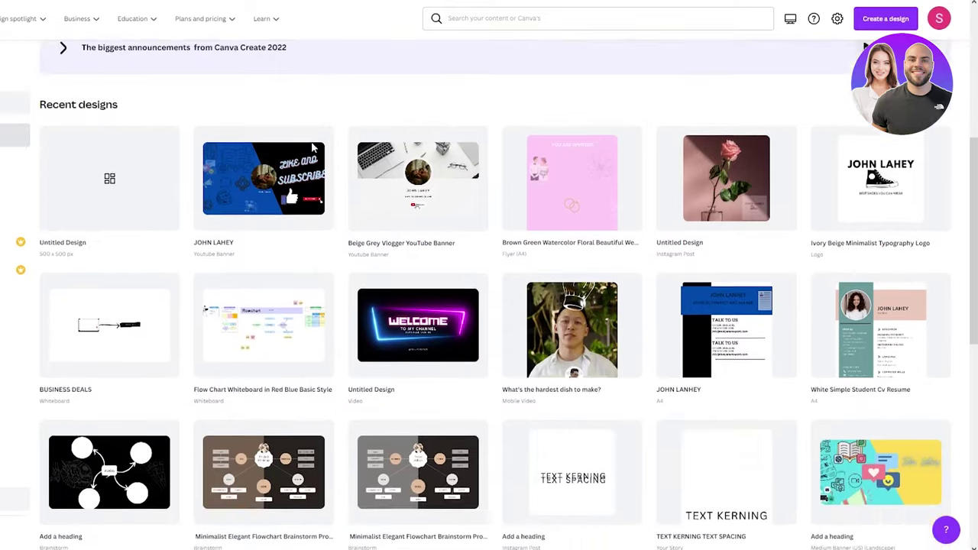
scroll(581, 245, down, 2)
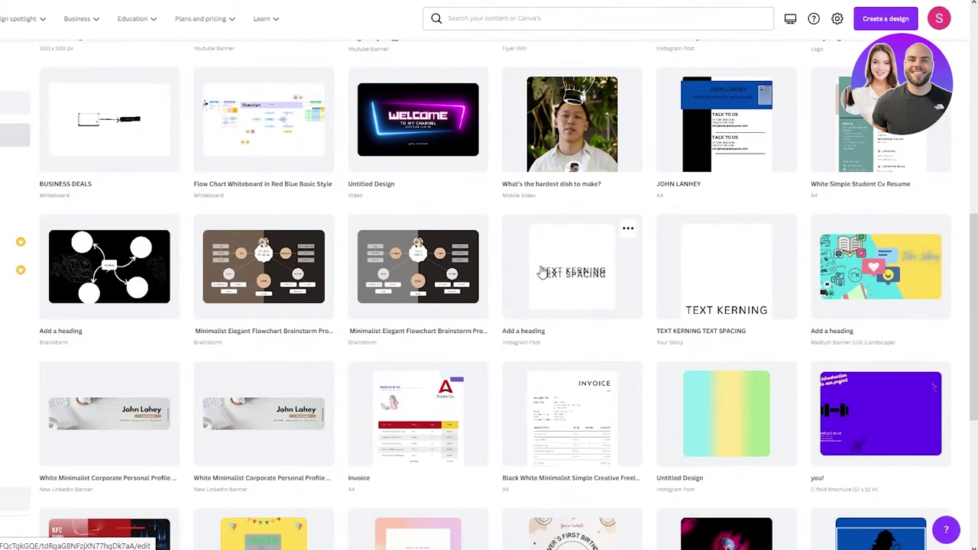
scroll(540, 272, up, 3)
right_click(894, 206)
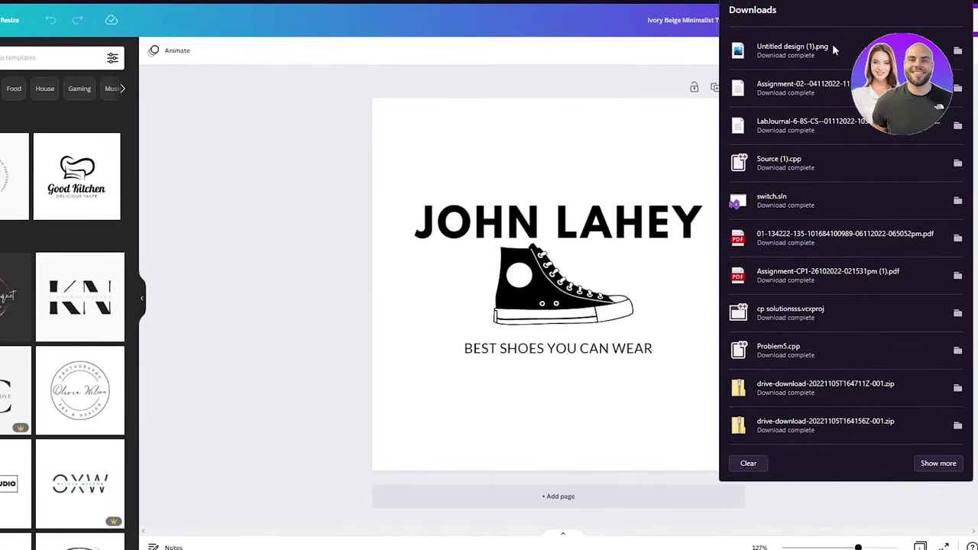
- Upload the QR code PNG and place it small in the shoe logo's bottom-left corner
drag(832, 50, 16, 214)
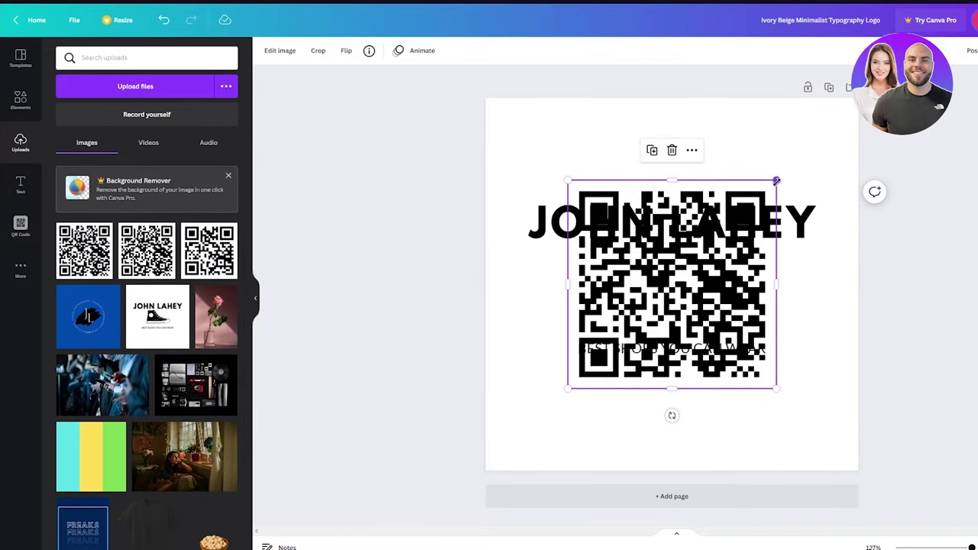
drag(776, 181, 655, 295)
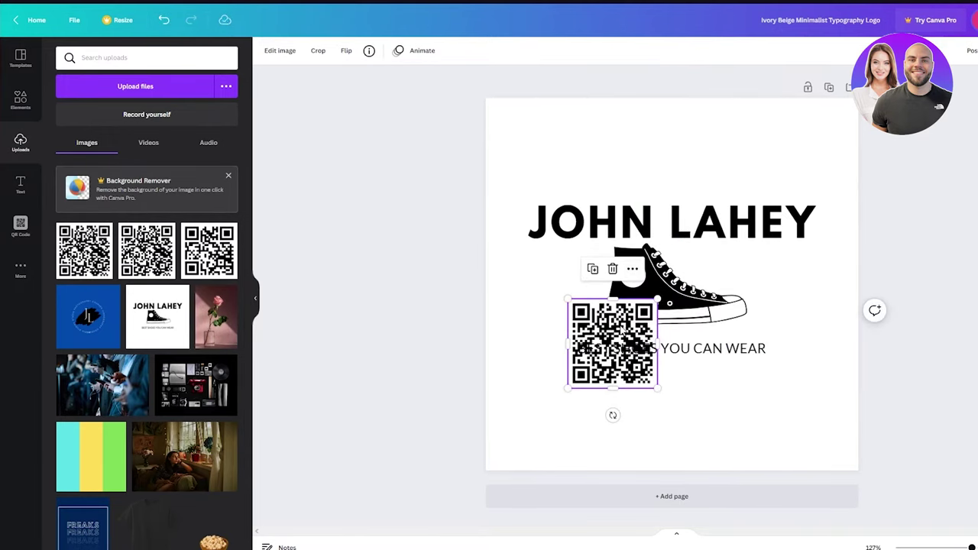
drag(611, 330, 541, 404)
drag(587, 378, 517, 446)
click(482, 433)
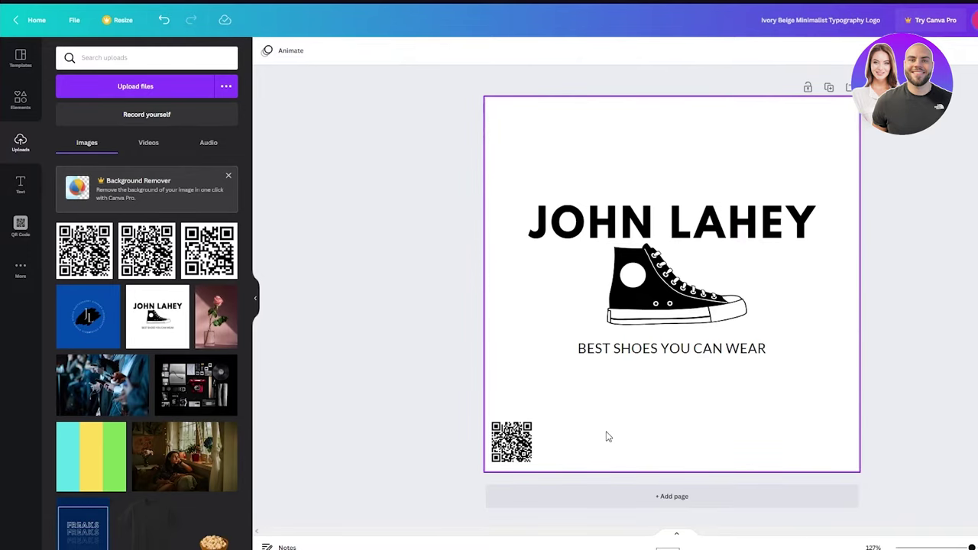
click(506, 446)
click(436, 388)
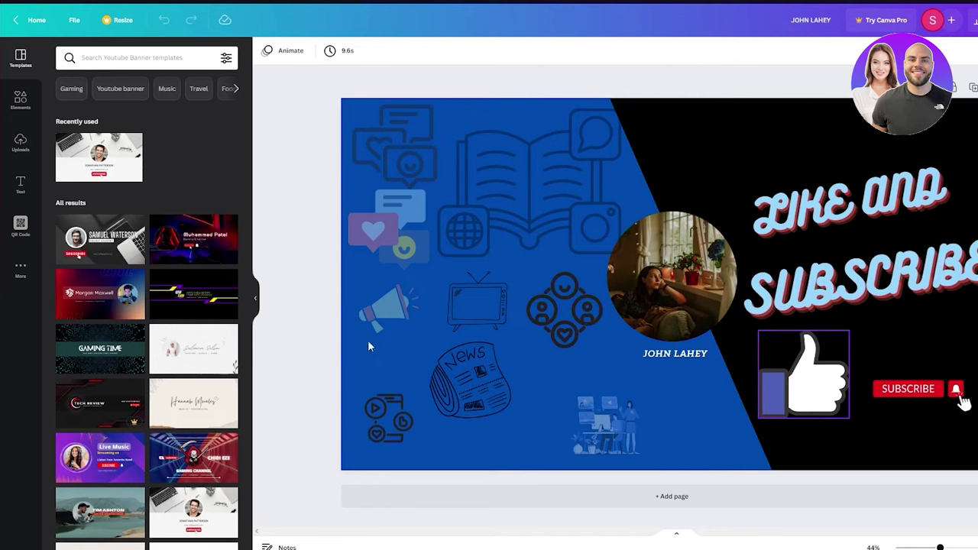
- Insert the uploaded QR image and shrink it into the banner's top-right corner above 'Like and Subscribe'
click(18, 145)
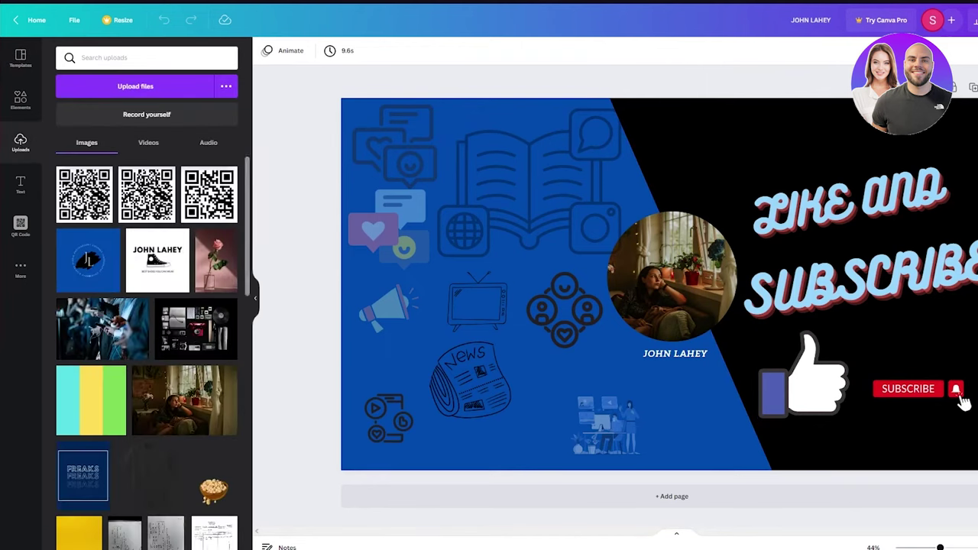
click(84, 249)
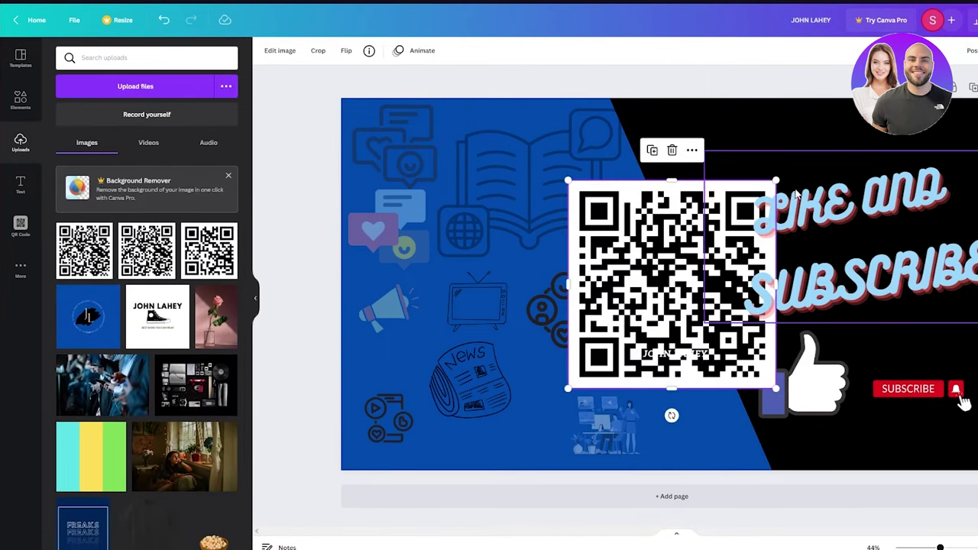
drag(776, 182, 648, 309)
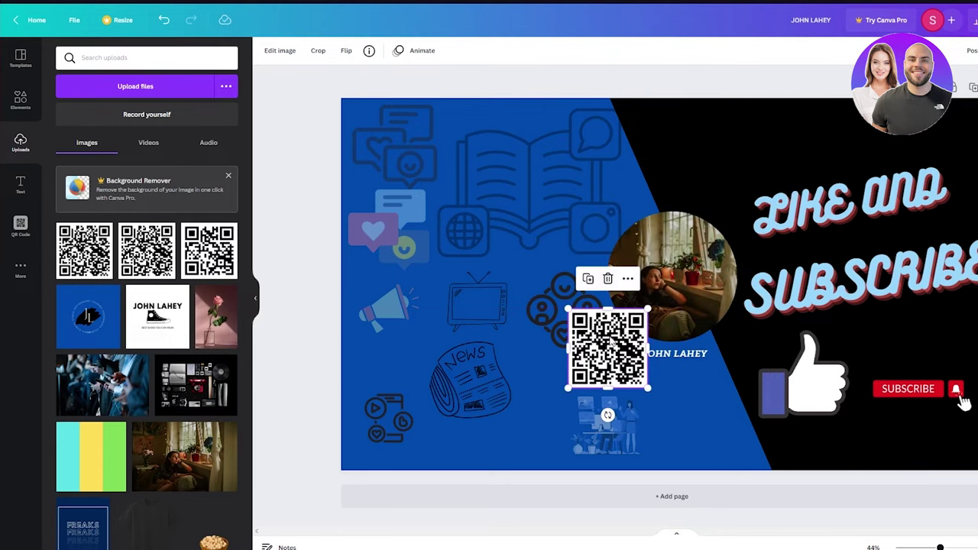
drag(611, 347, 852, 134)
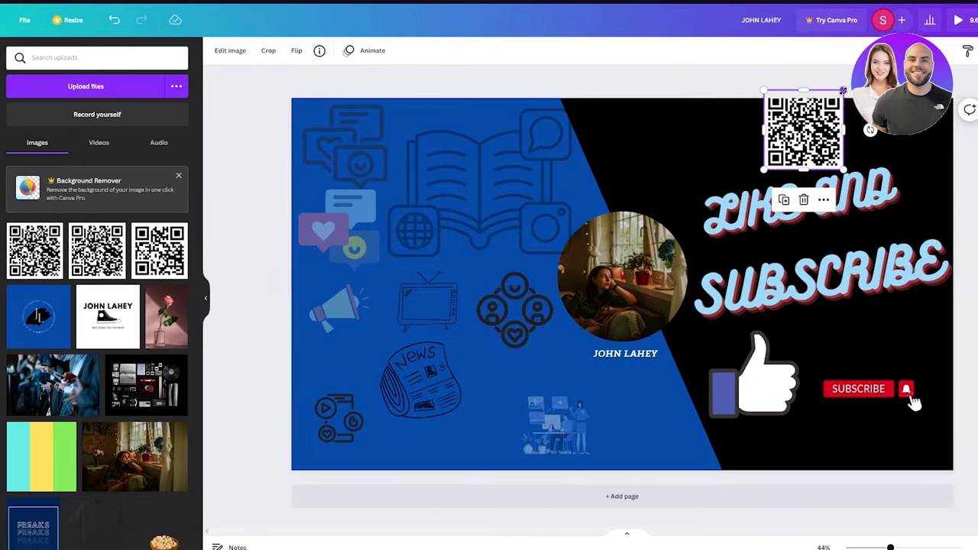
drag(841, 90, 912, 142)
key(Escape)
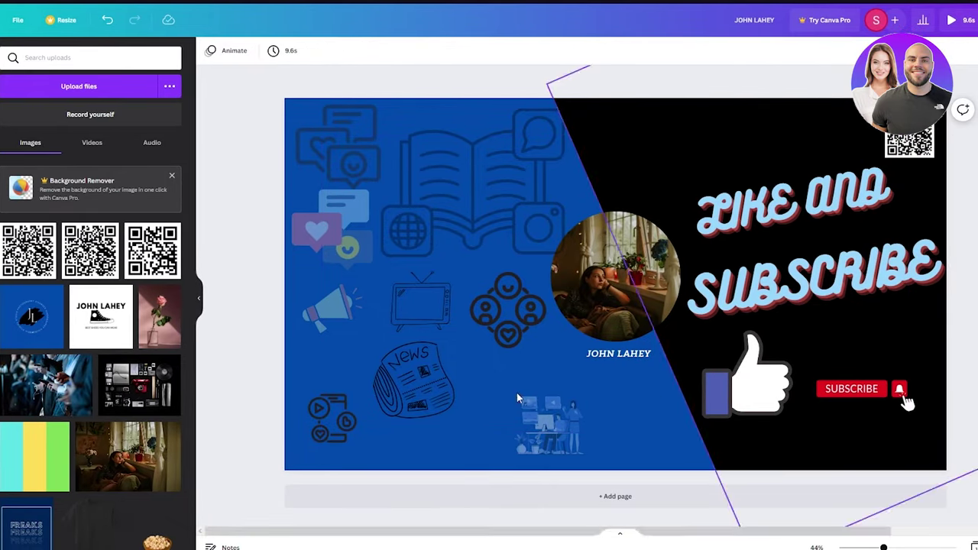